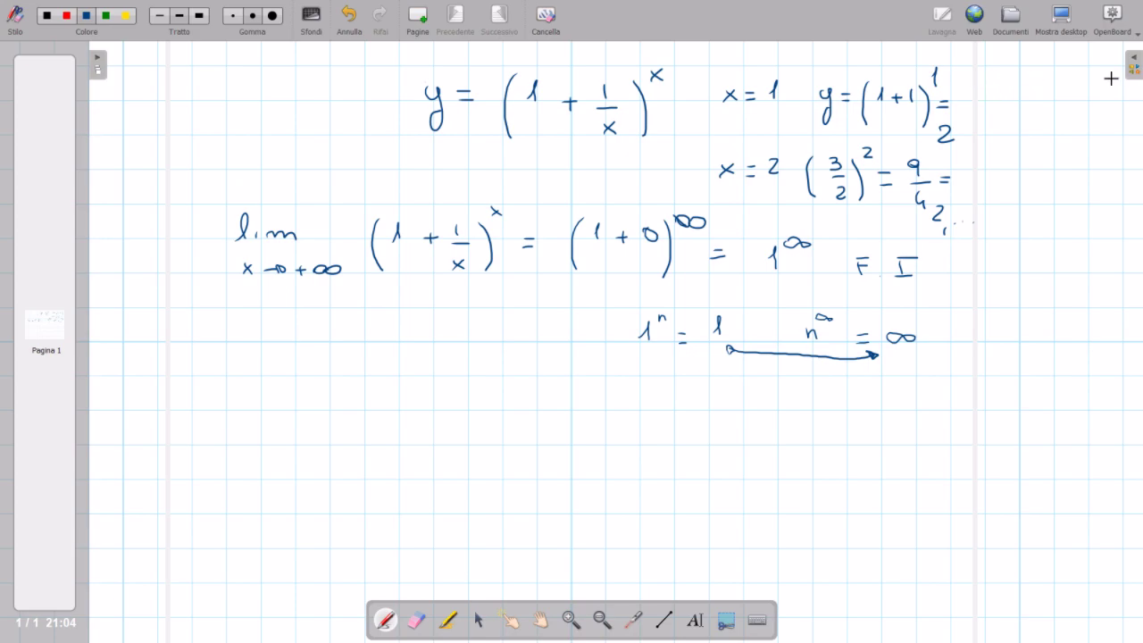
Quit the whiteboard program and switch to the blank workbook in Excel
click(1114, 22)
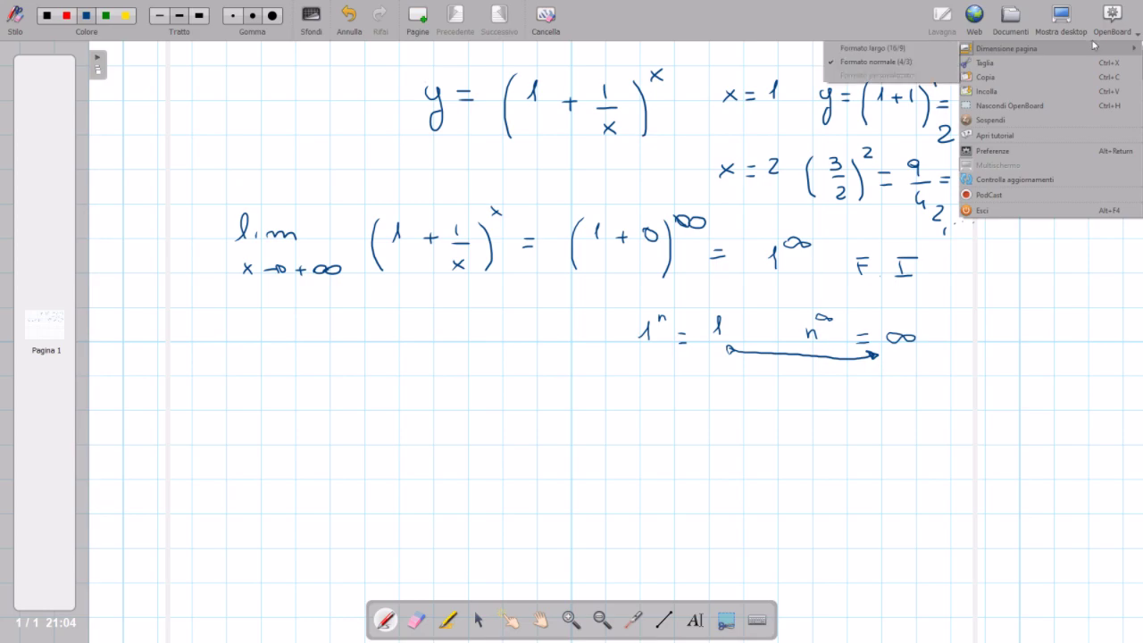
click(975, 212)
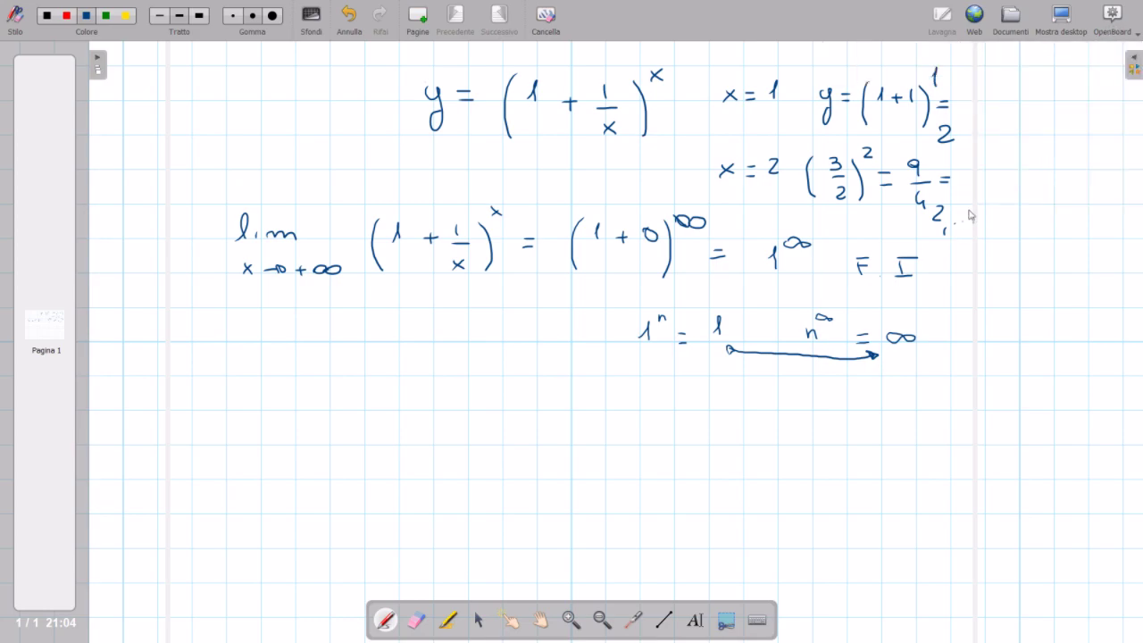
click(566, 630)
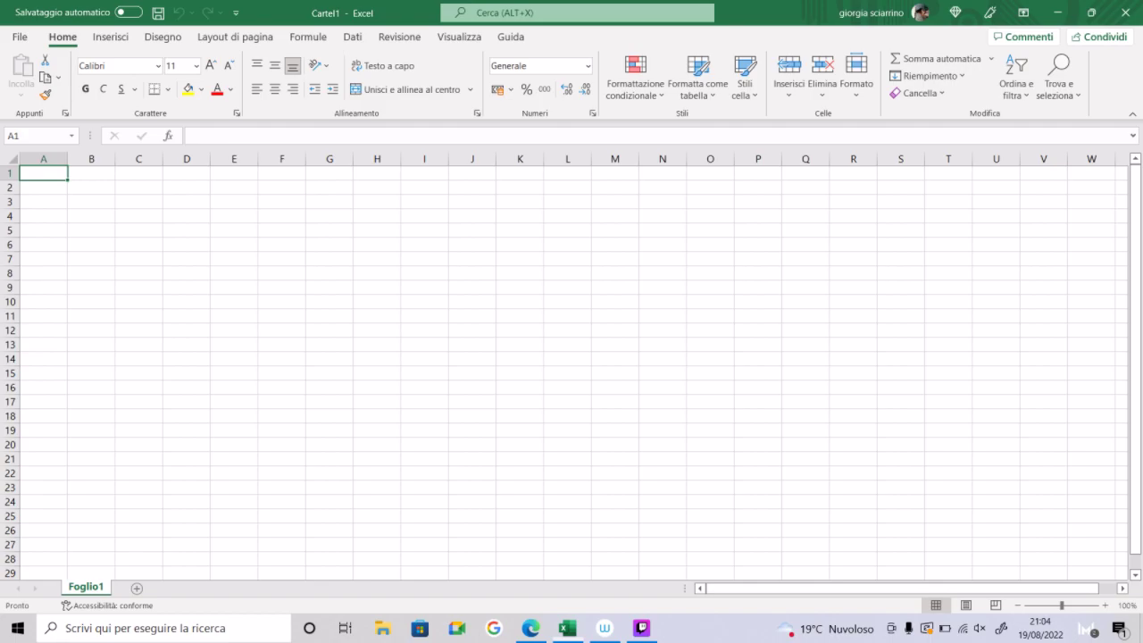
Enter the x values 1, 2, 3 and 4 in cells A1 to A4
text(1)
key(Return)
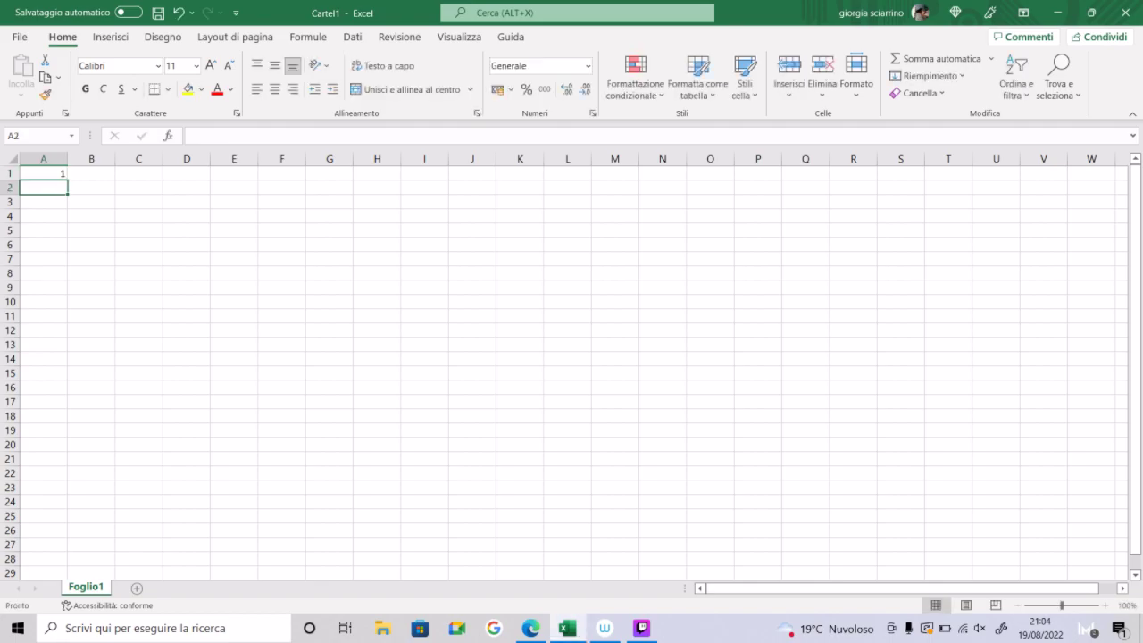
text(2)
key(Return)
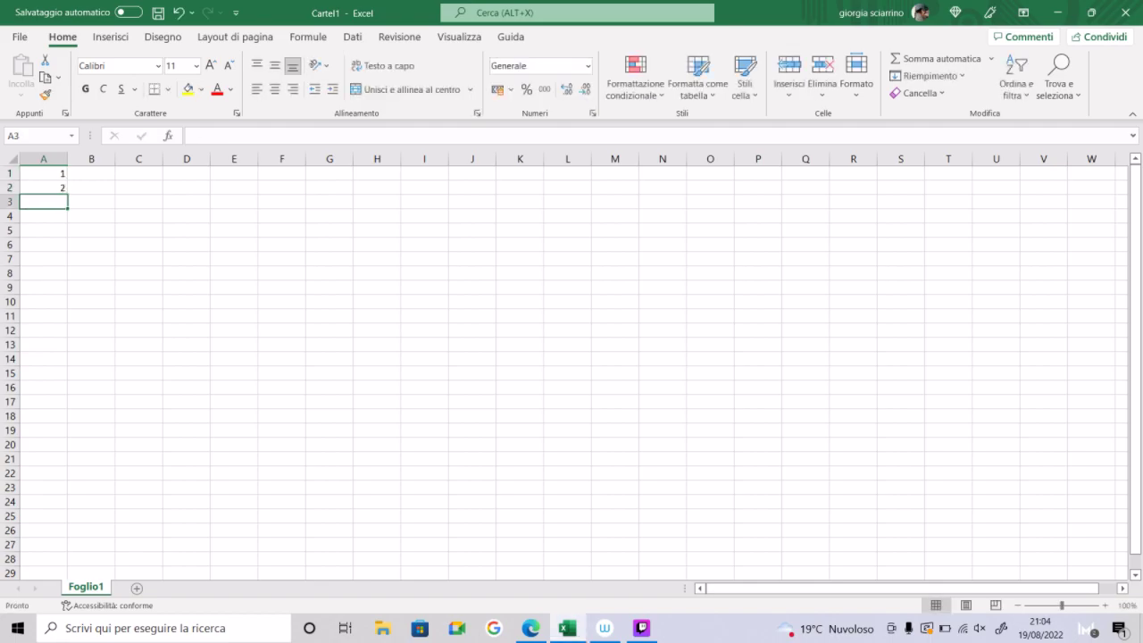
text(3)
key(ctrl+Return)
text(4)
key(BackSpace)
text(3)
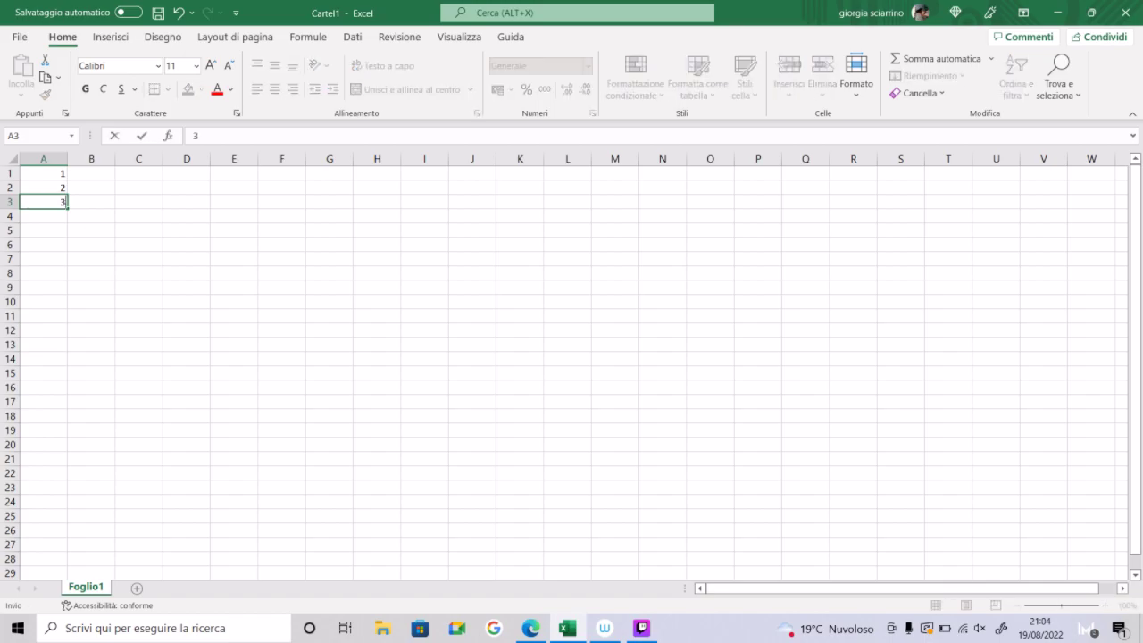
key(Return)
text(4)
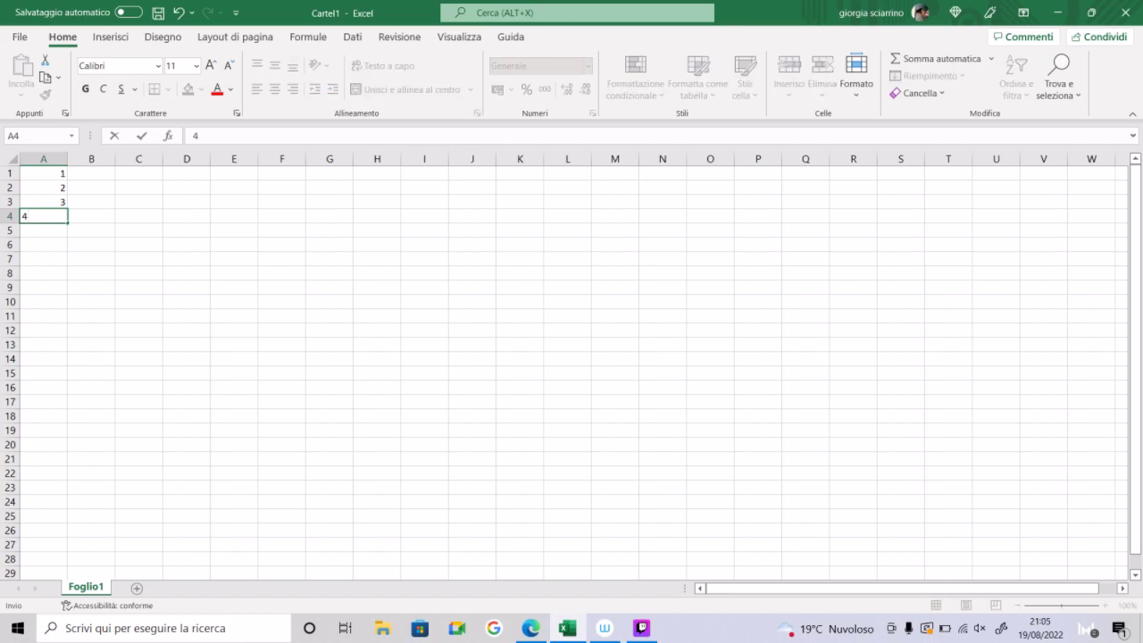
key(Return)
Continue the x values with 10, 100 and 1000 in cells A5 to A7
text(10)
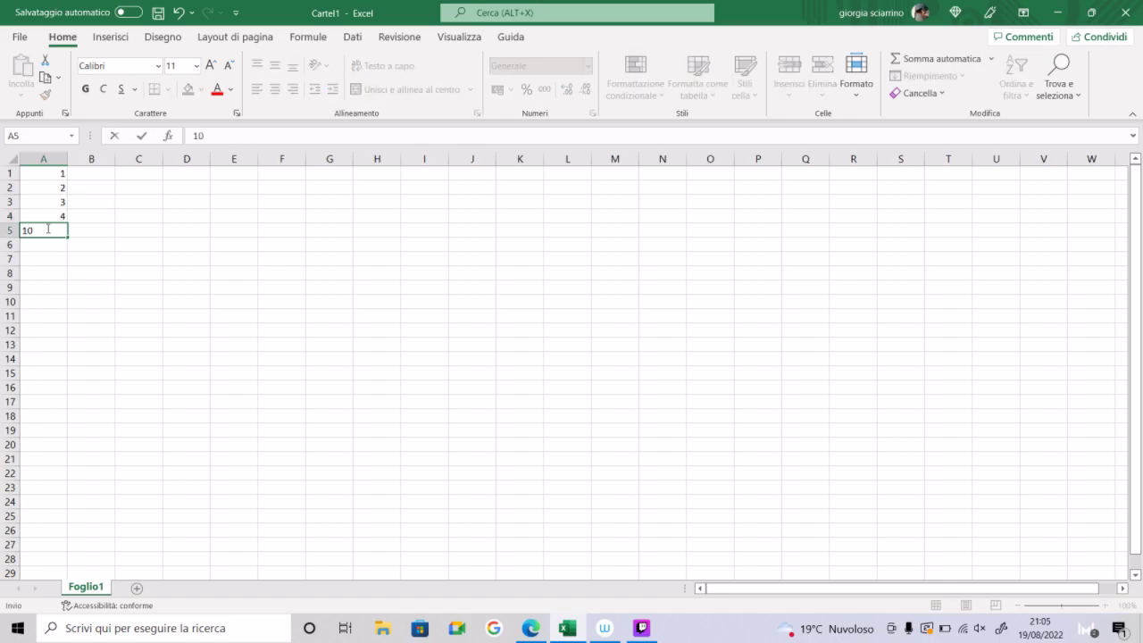
key(Return)
text(100)
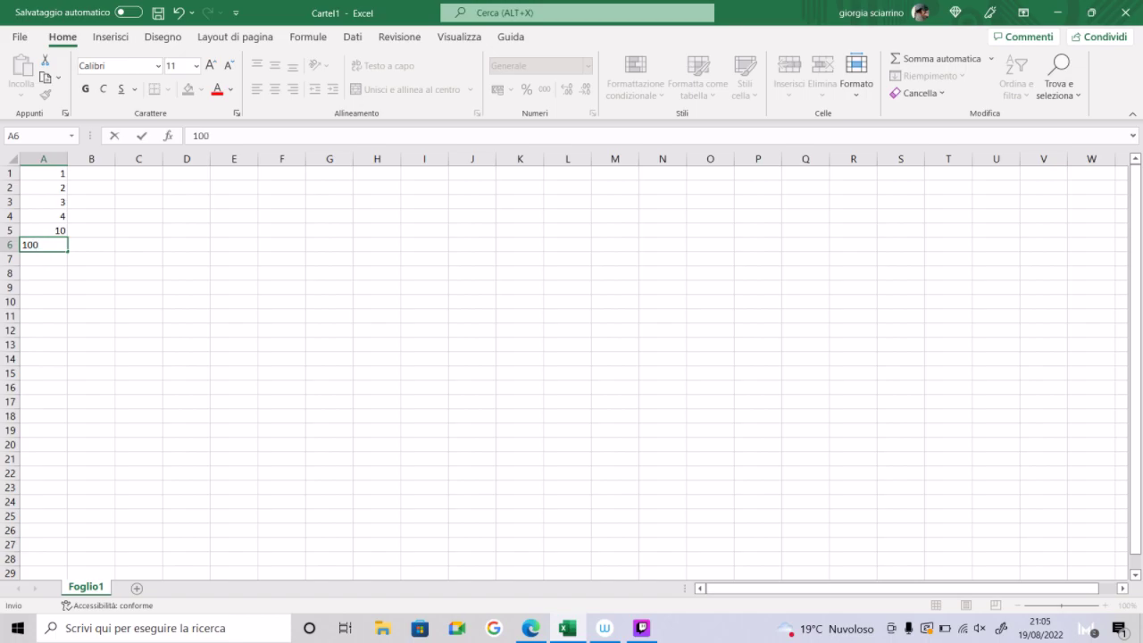
key(Return)
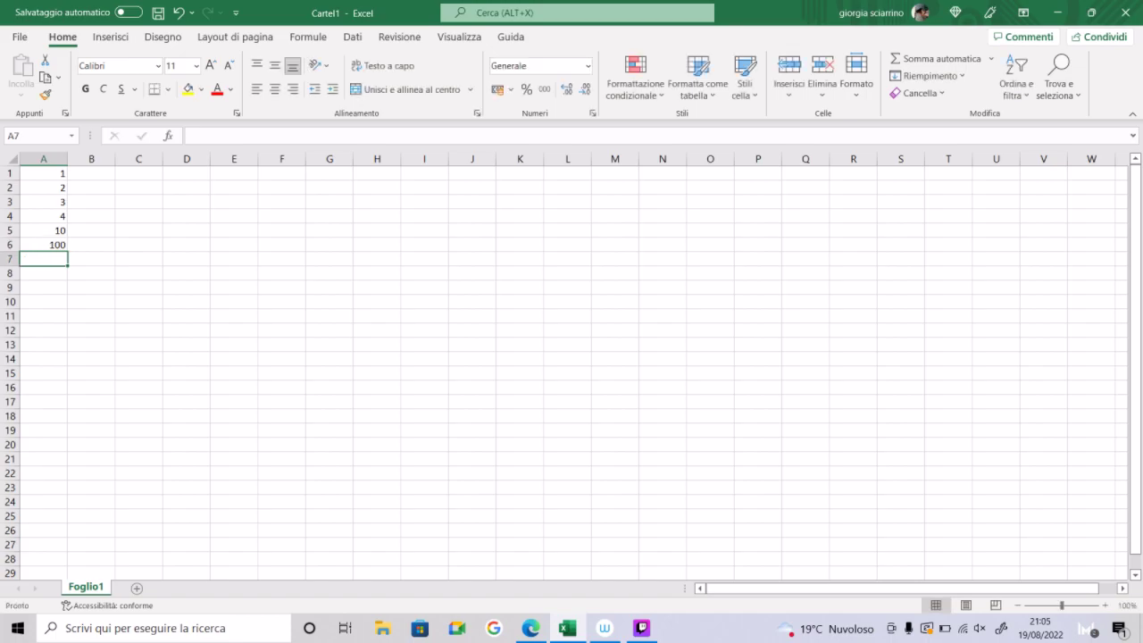
text(1000)
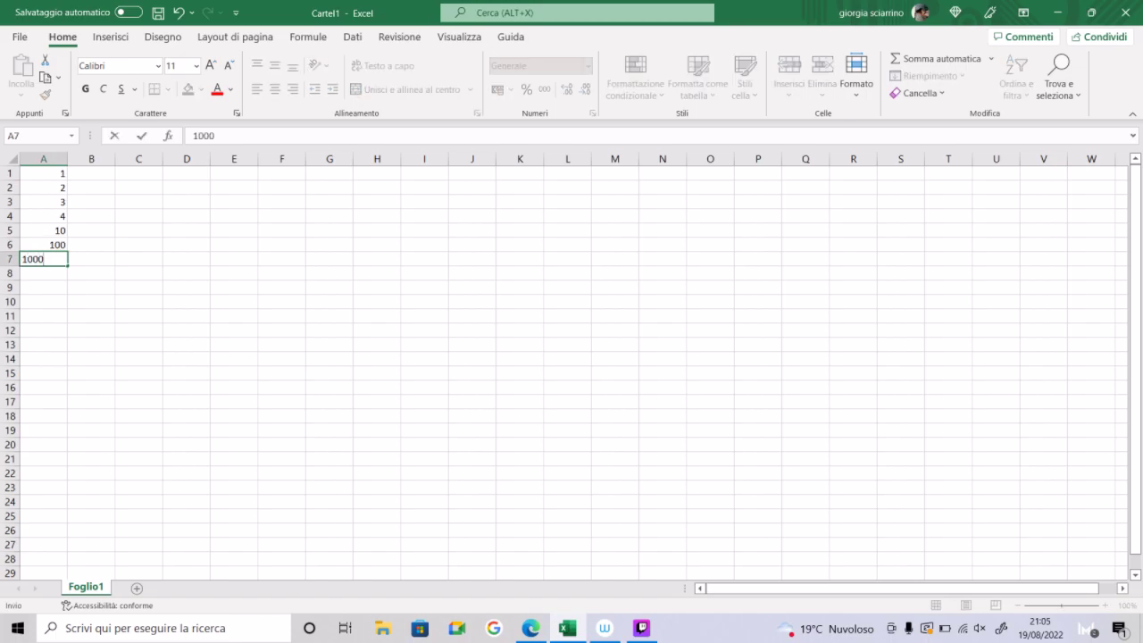
key(Return)
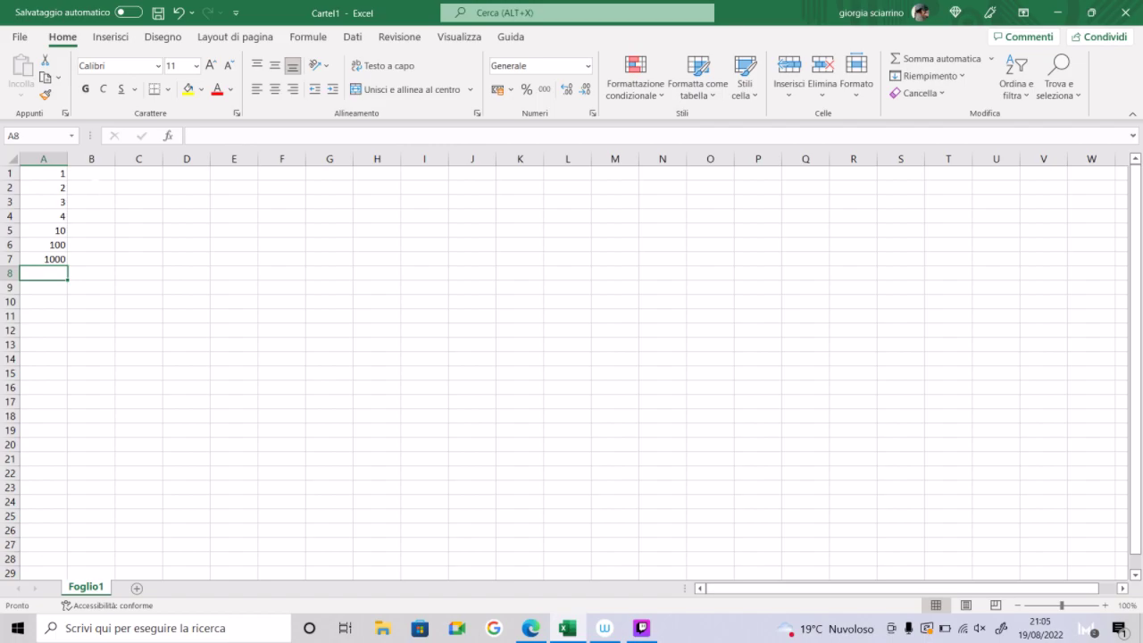
Write the formula =(1+1/x)^x in cell B1, with x as a placeholder
click(91, 172)
click(203, 140)
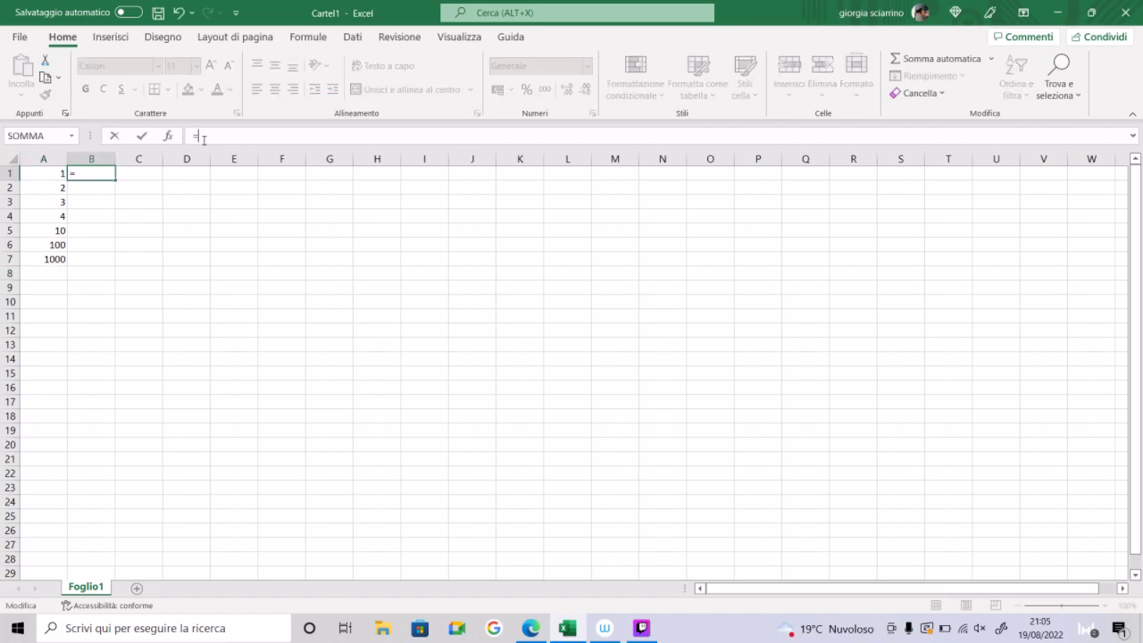
text(=(1+1/x)
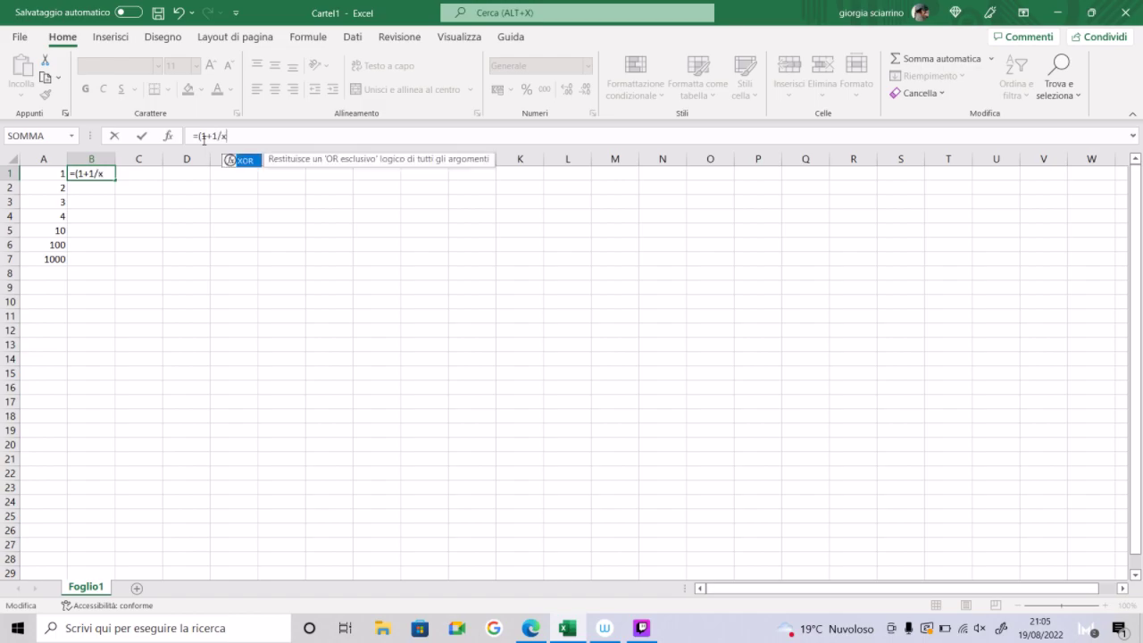
text())
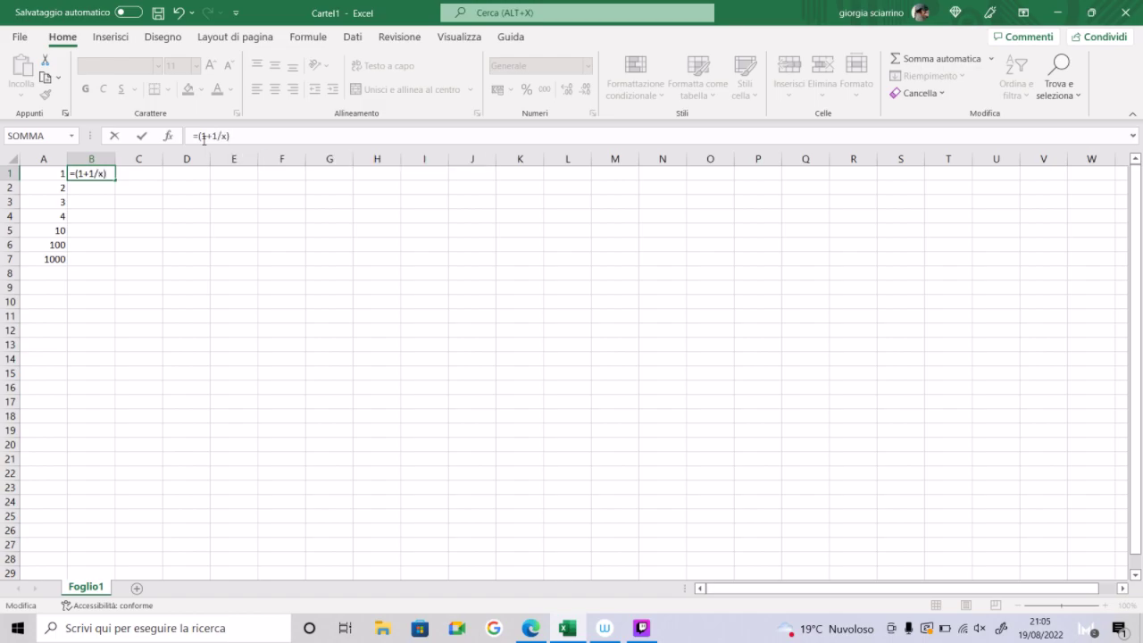
text(^x)
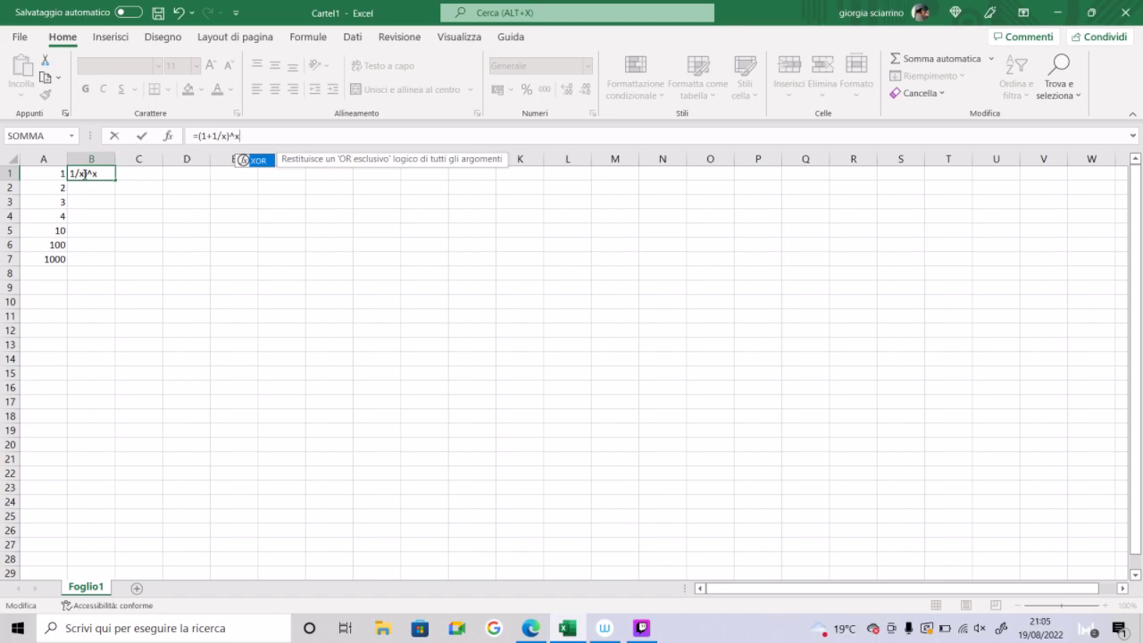
Replace both x placeholders in B1 with references to A1, giving =(1+1/A1)^A1, and fill the formula down to B11
click(85, 173)
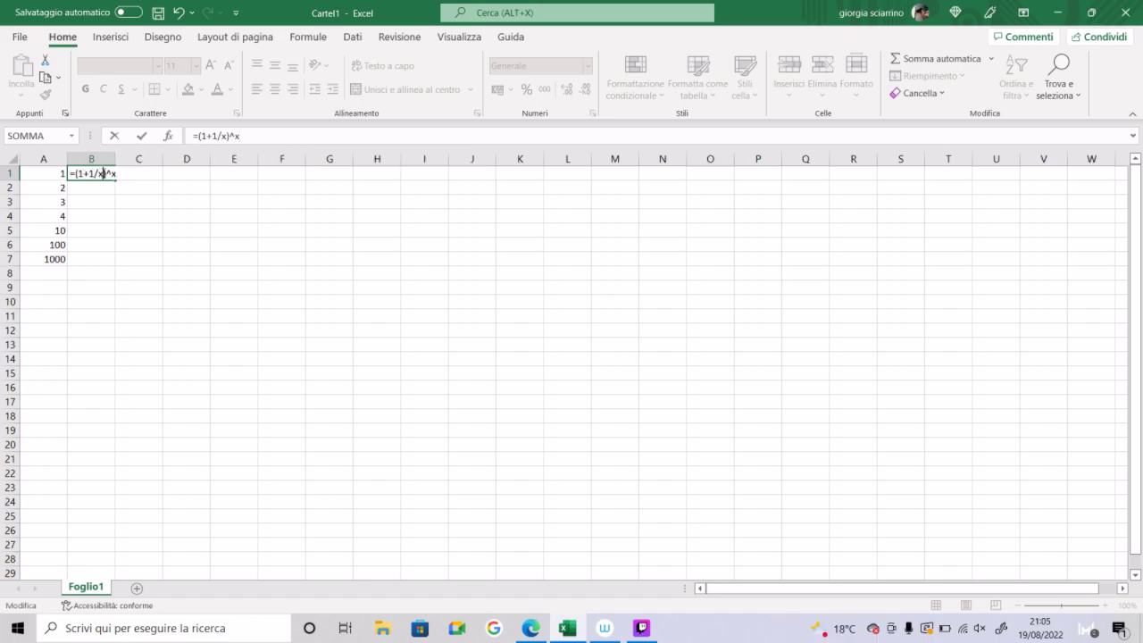
click(102, 174)
key(BackSpace)
click(43, 173)
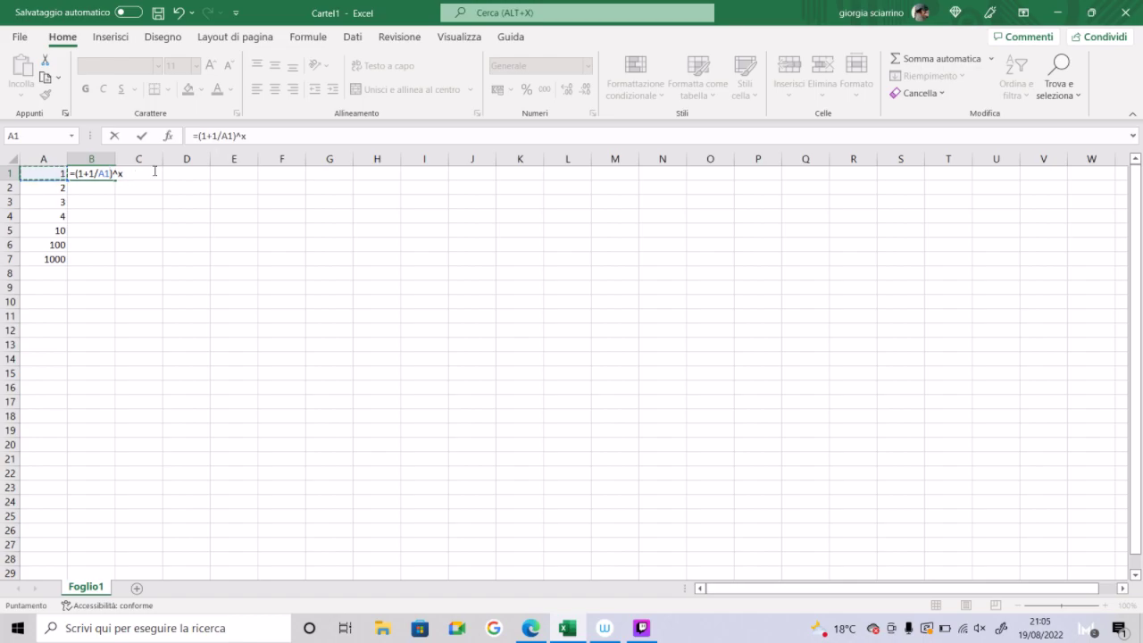
click(257, 139)
key(BackSpace)
click(45, 172)
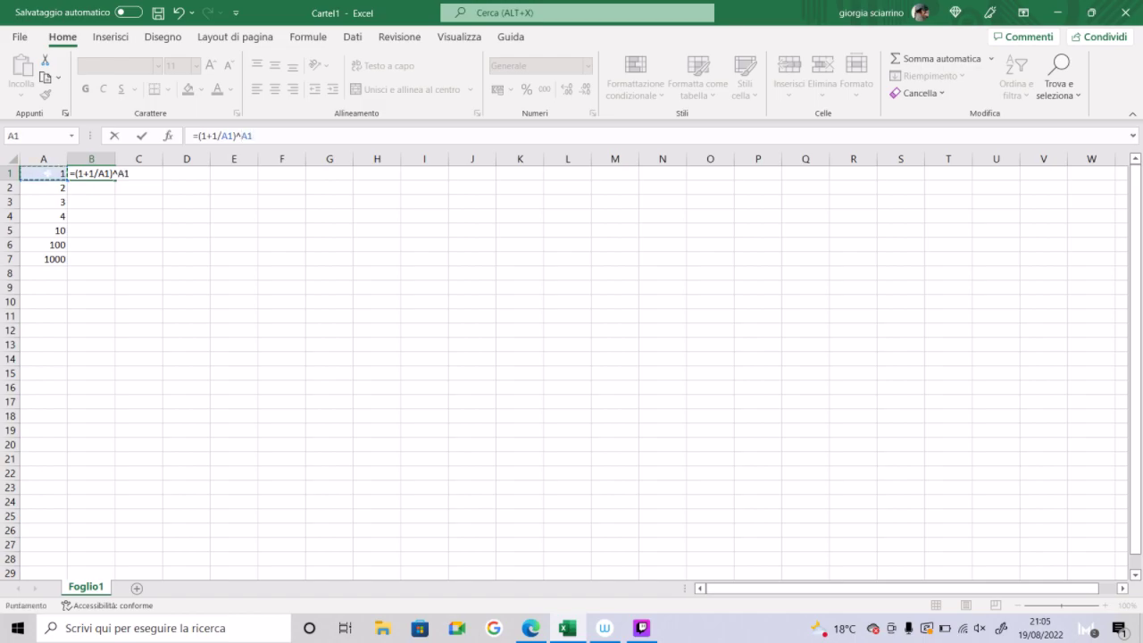
key(Return)
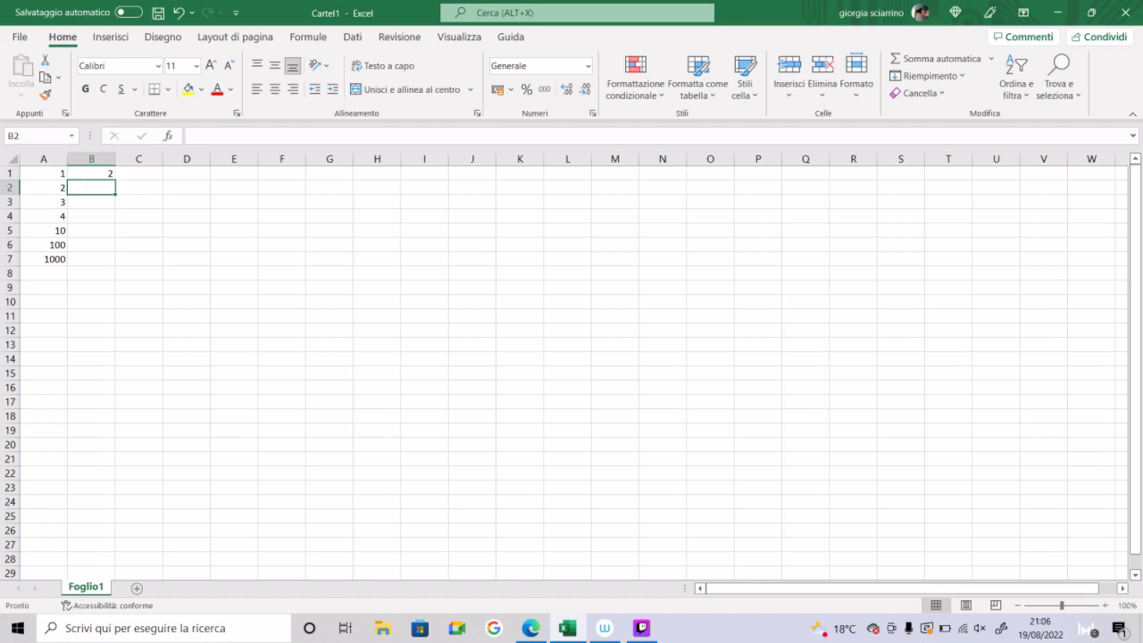
click(91, 174)
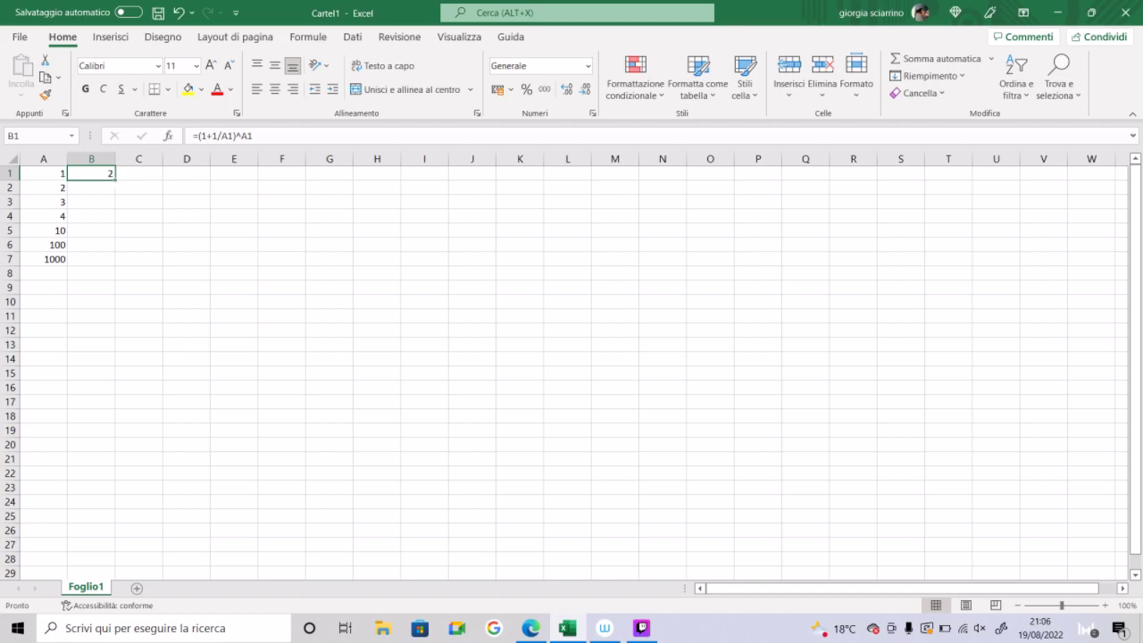
drag(116, 180, 113, 321)
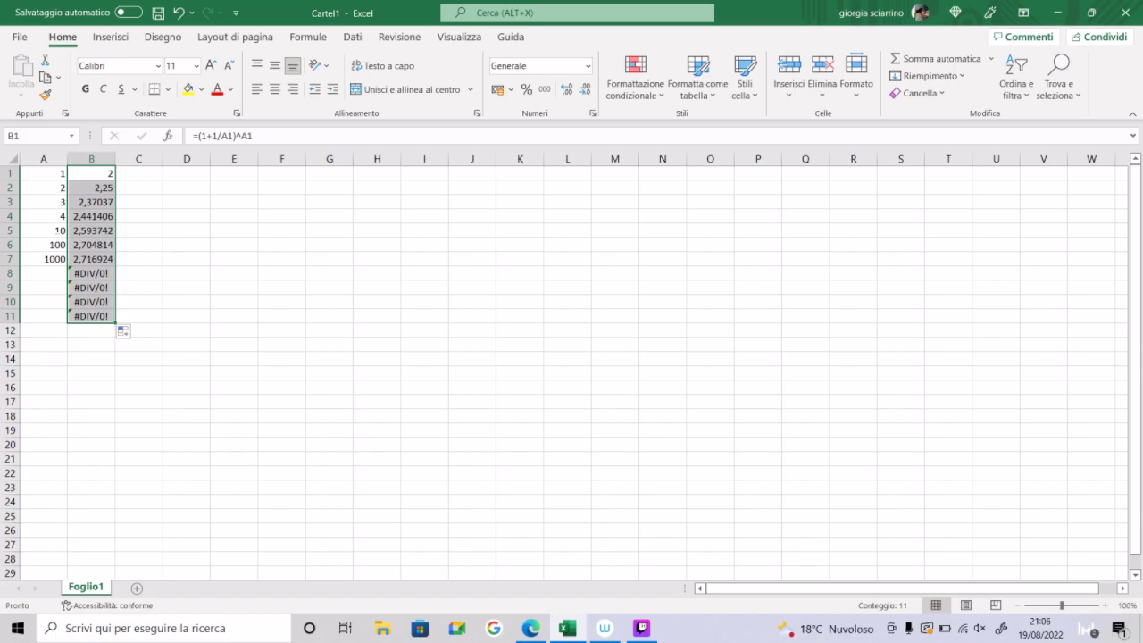
click(43, 274)
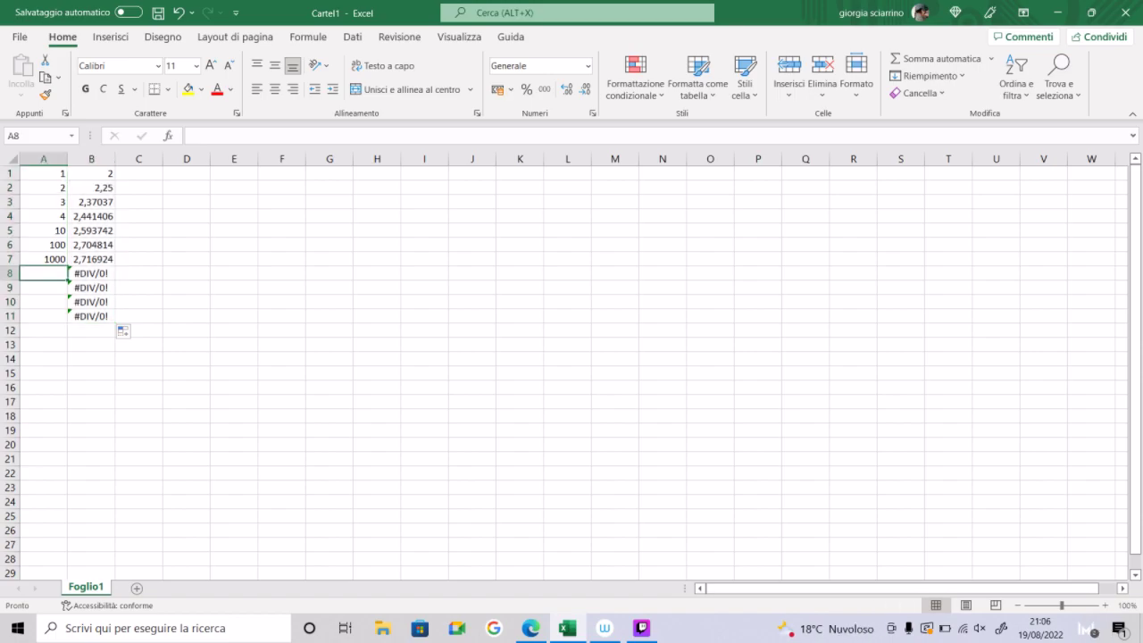
text(1)
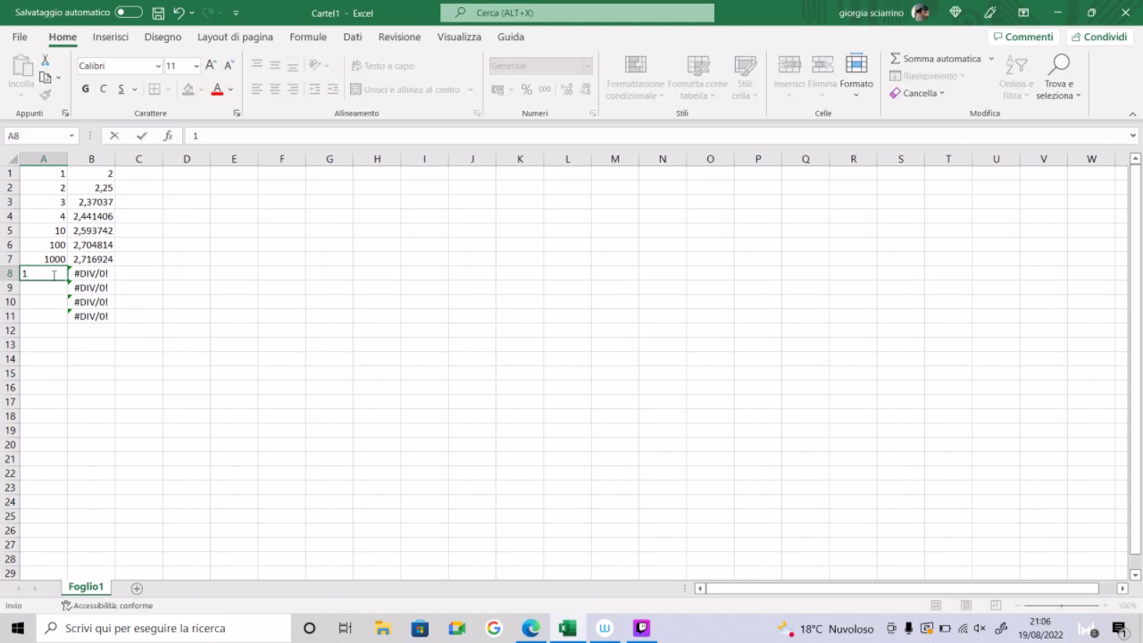
text(000000)
key(Return)
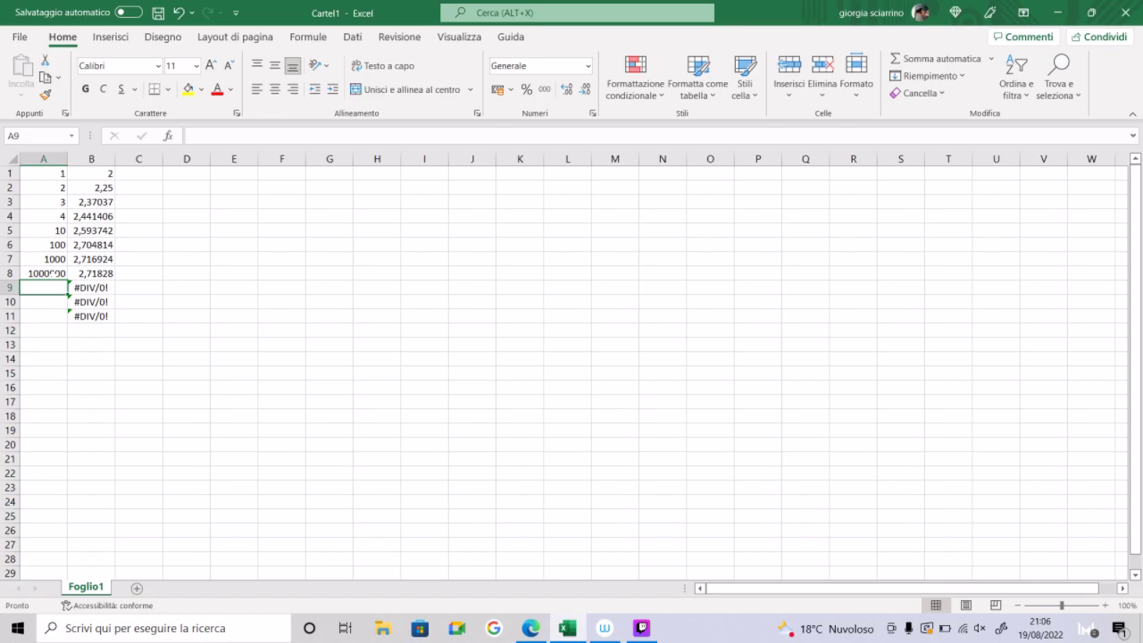
text(50000)
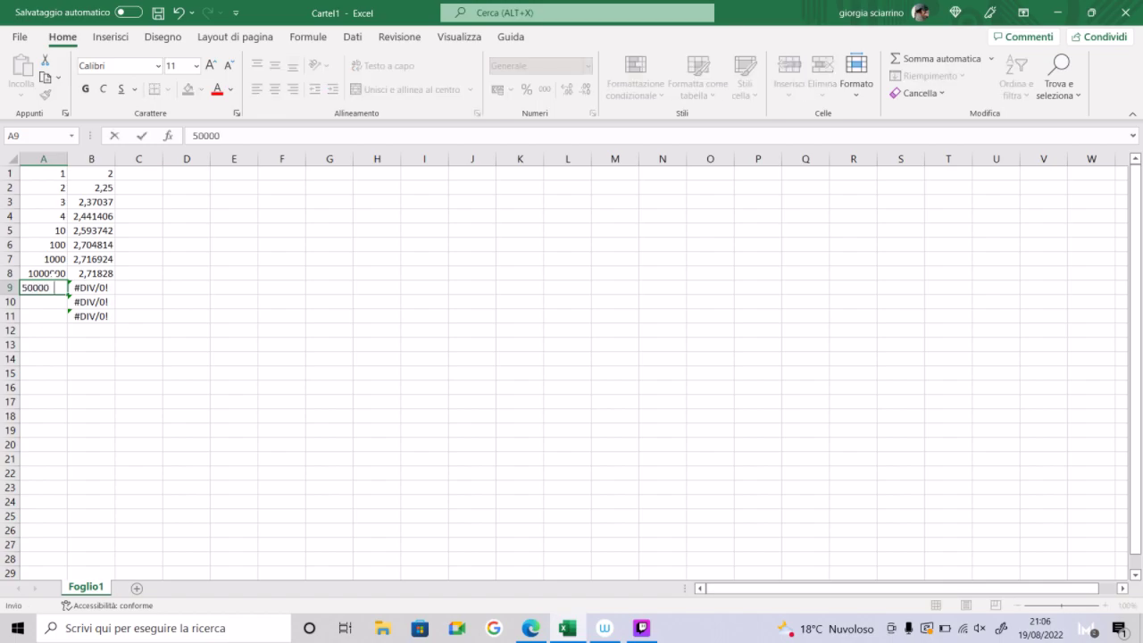
text(000000)
key(Return)
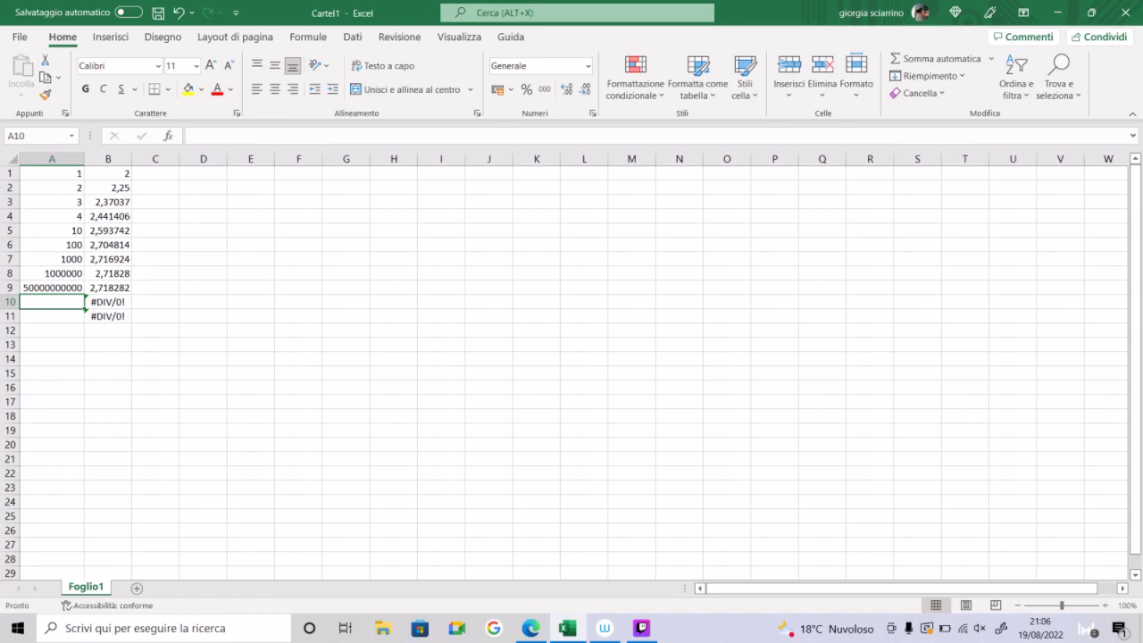
text(999)
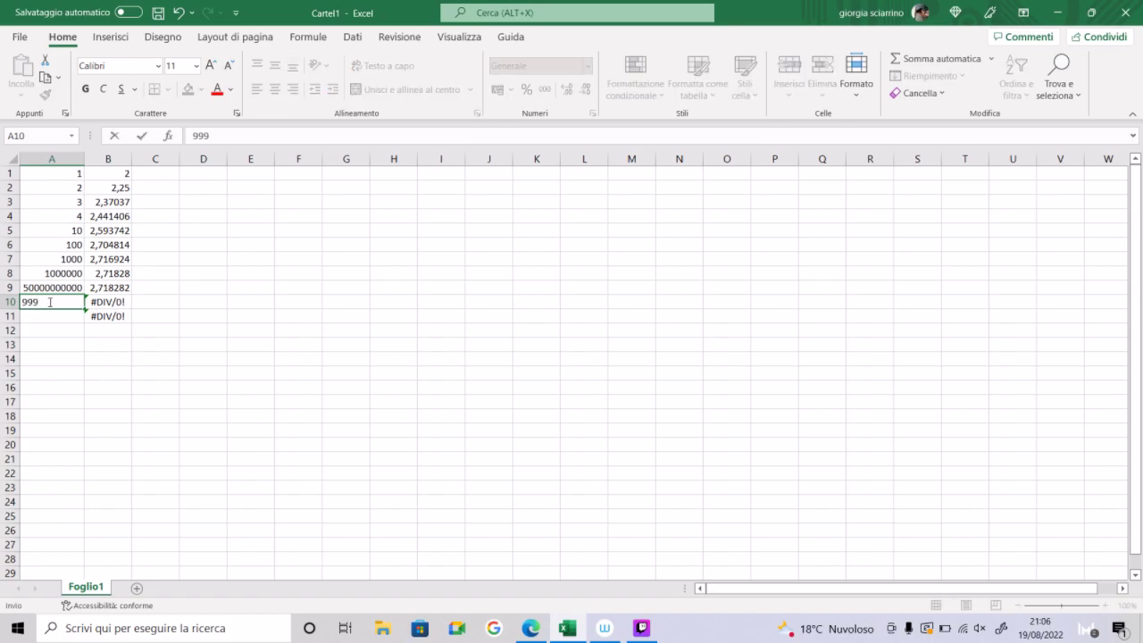
text(999999999)
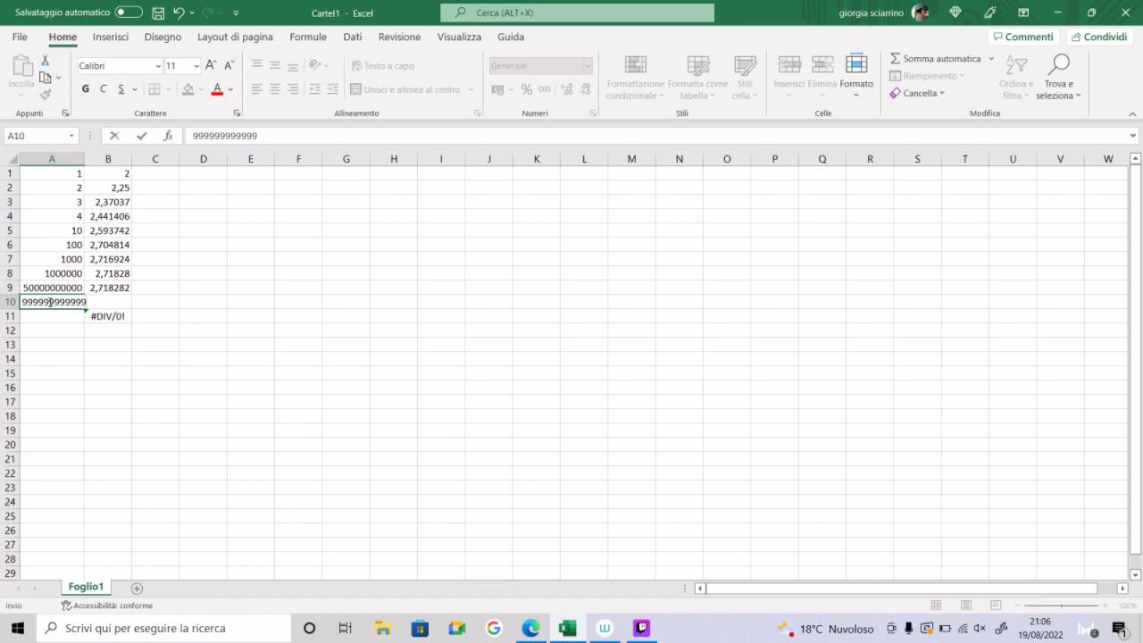
key(Return)
click(52, 301)
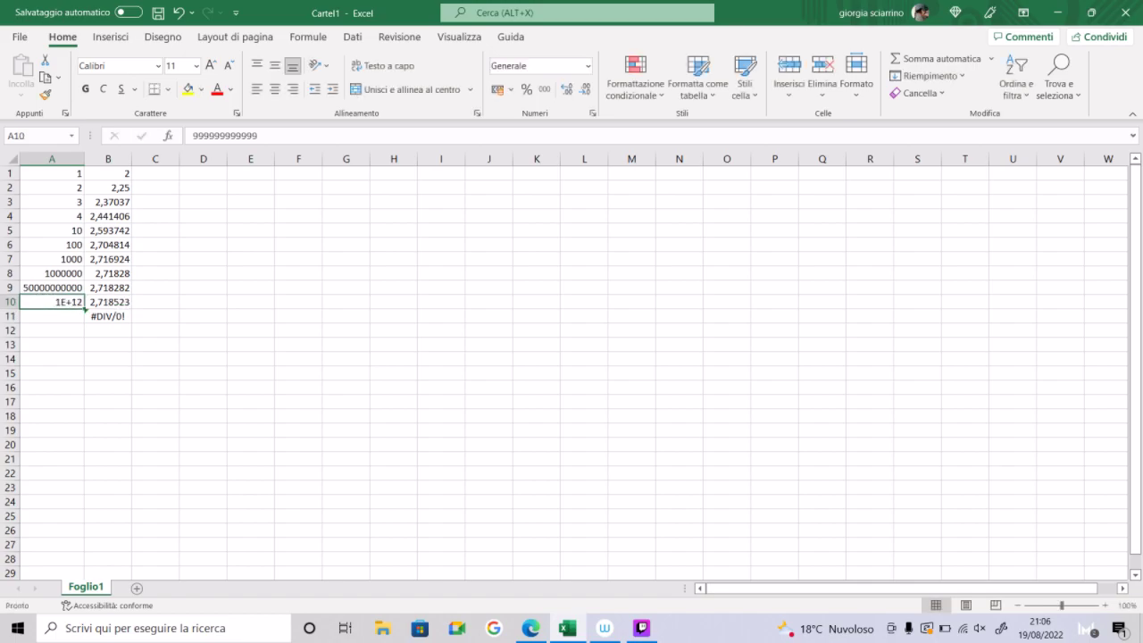
text(9999999)
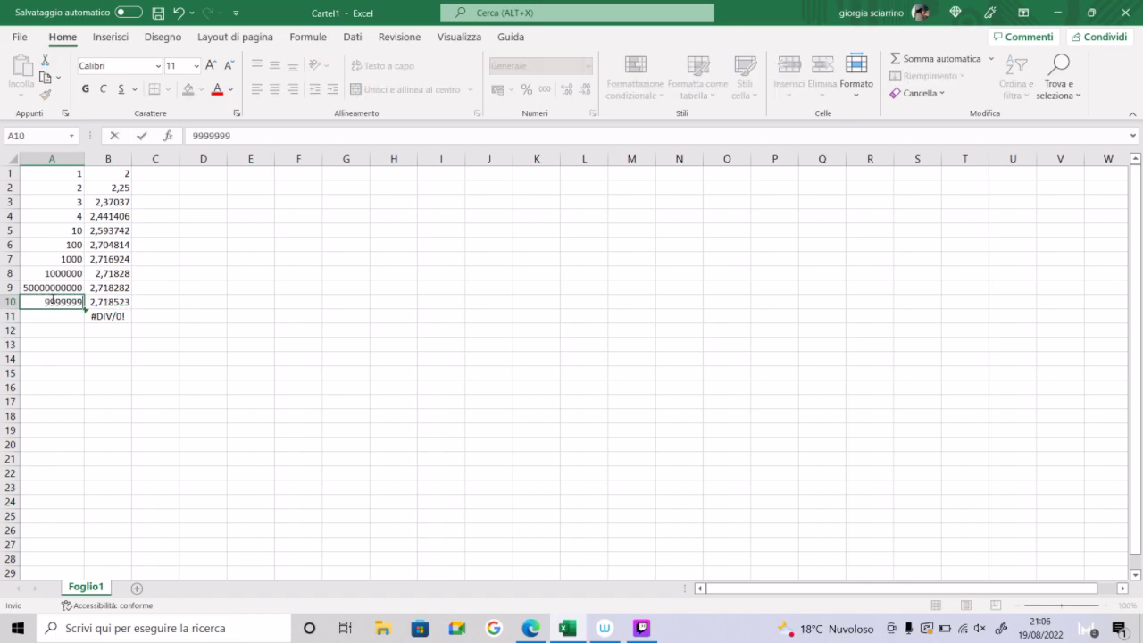
text(9999)
key(Return)
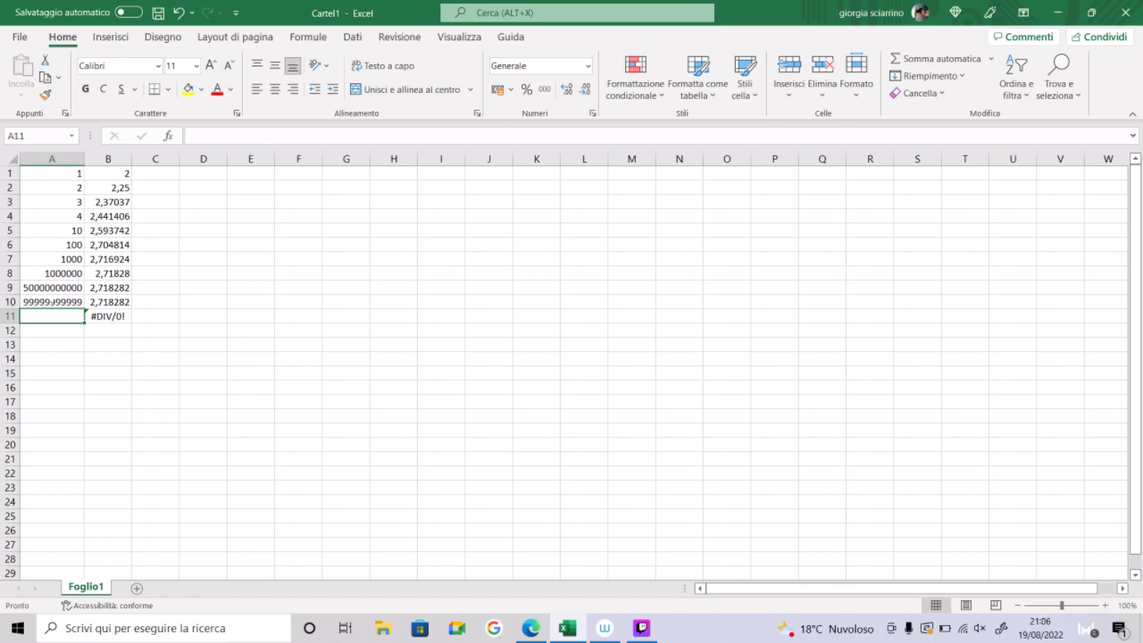
text(99999999999)
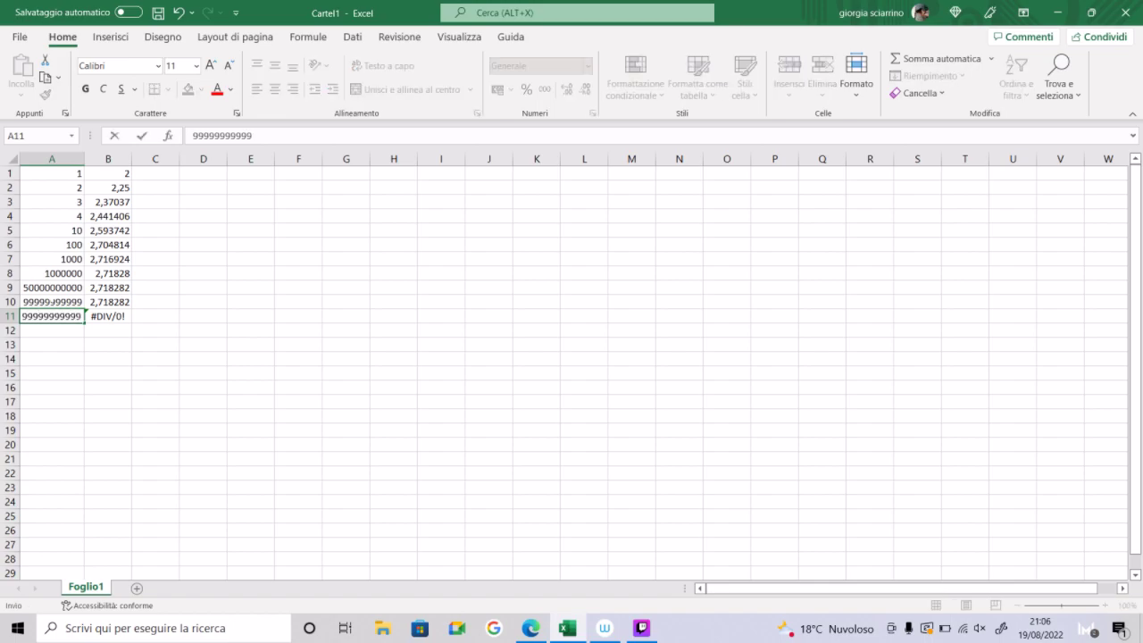
text(9)
key(Return)
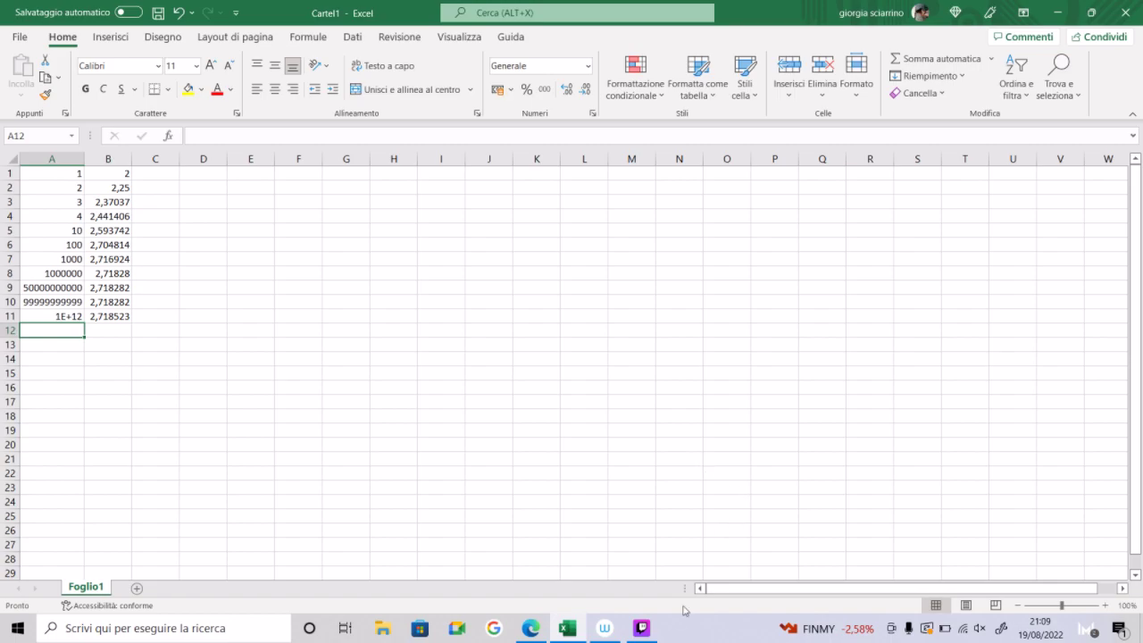
Switch to Twitch Studio and change the stream to the Loquace scene
click(644, 629)
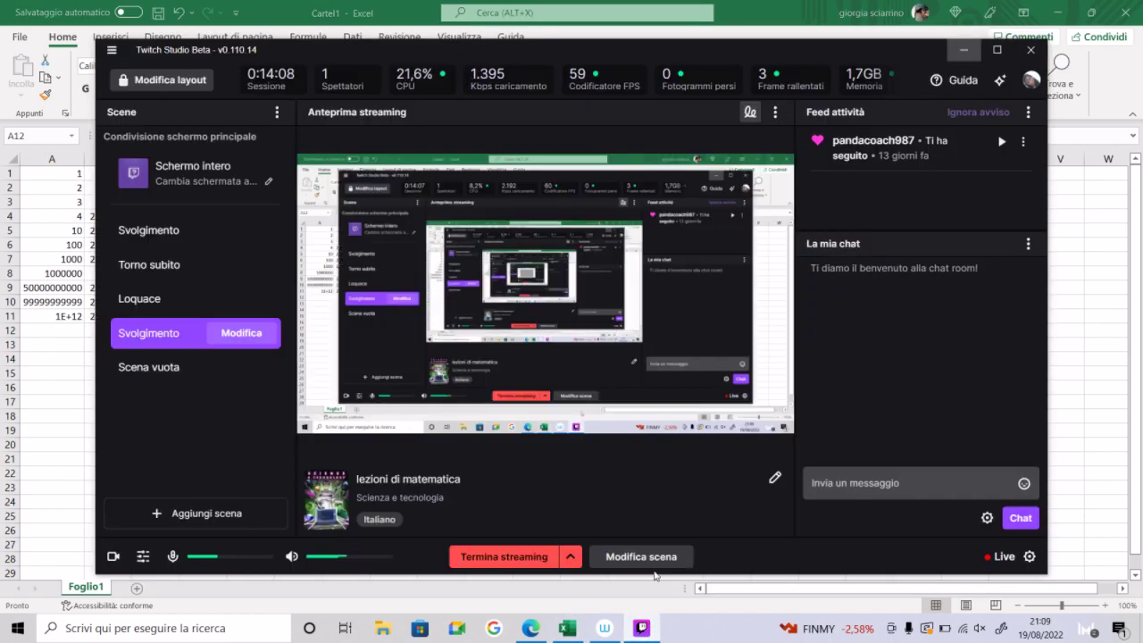
click(140, 299)
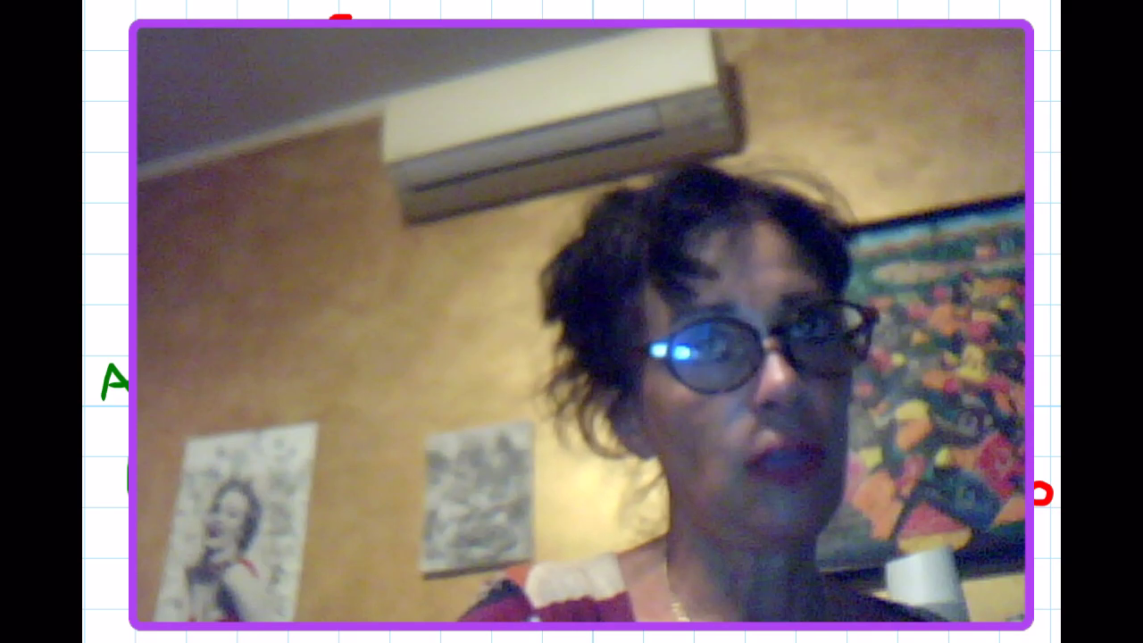